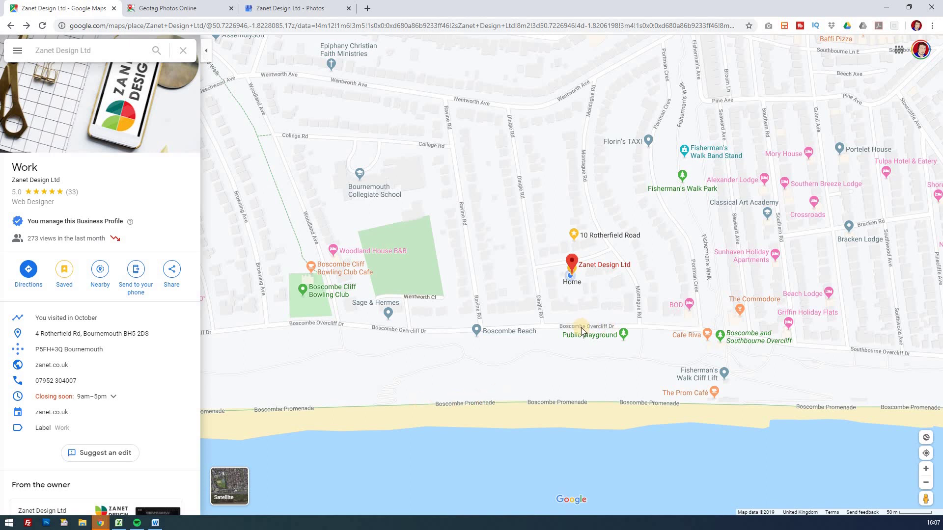
# - Use What's here? on the business marker to reveal coordinates 50.722705, -1.820631
pyautogui.rightClick(572, 278)
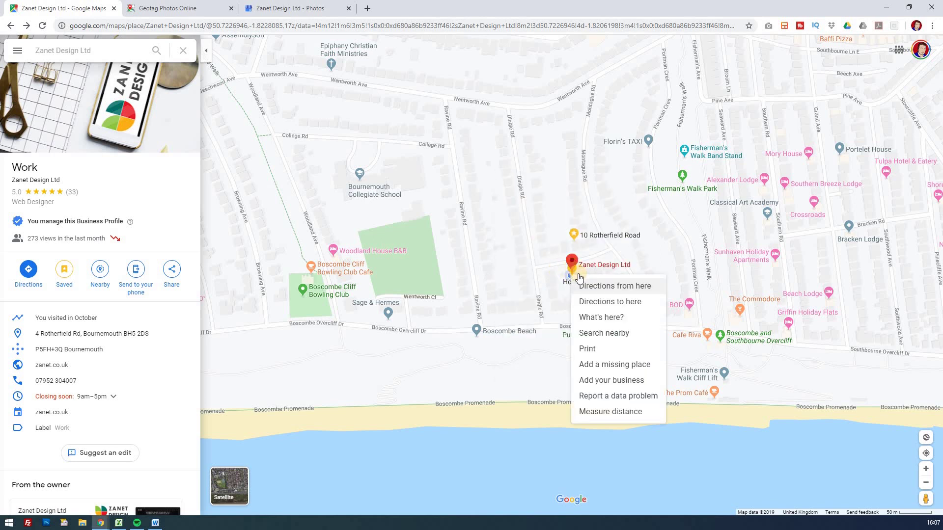
pyautogui.click(603, 326)
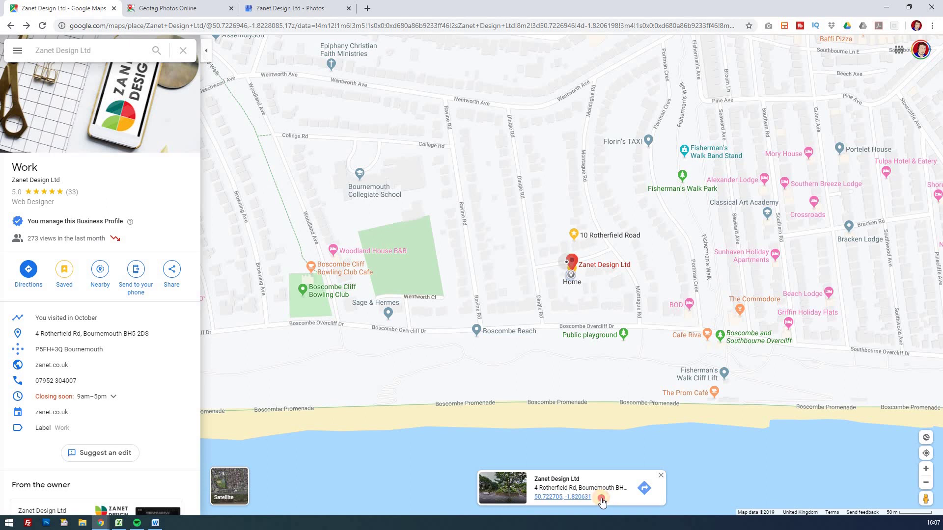
pyautogui.click(600, 497)
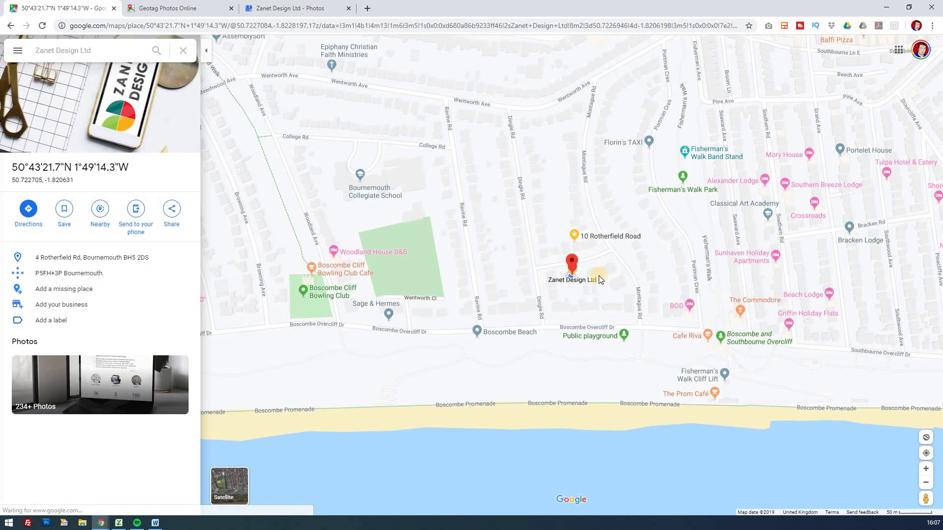
# - Select the coordinates 50.722705, -1.820631 in the details panel, then minimize Chrome to the desktop
pyautogui.moveTo(128, 167); pyautogui.dragTo(82, 185)
pyautogui.click(94, 184)
pyautogui.click(89, 182)
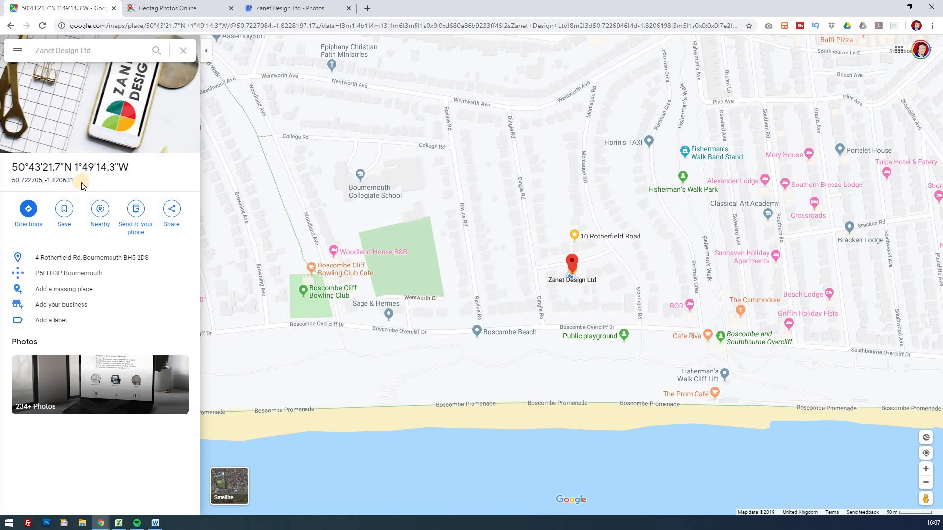
pyautogui.moveTo(13, 184); pyautogui.dragTo(107, 186)
pyautogui.click(80, 184)
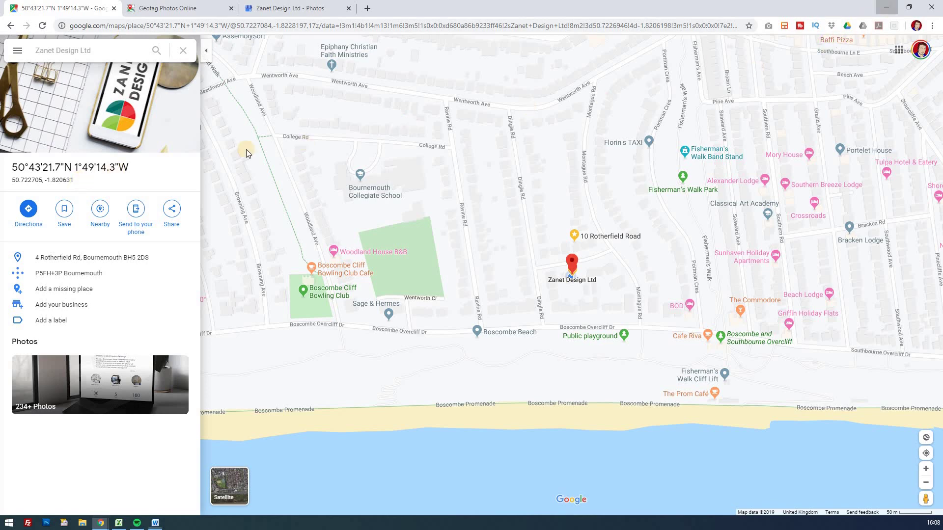
pyautogui.click(886, 7)
pyautogui.click(56, 18)
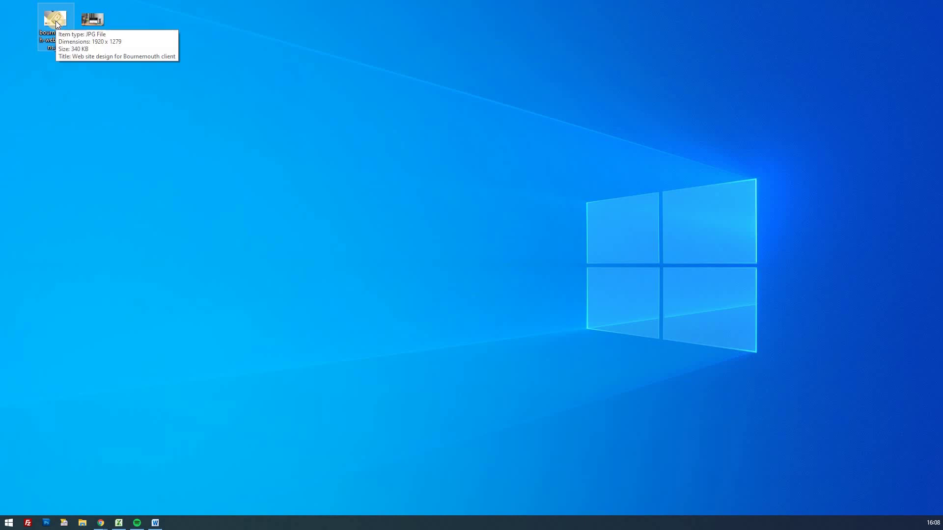
pyautogui.rightClick(57, 21)
pyautogui.click(58, 337)
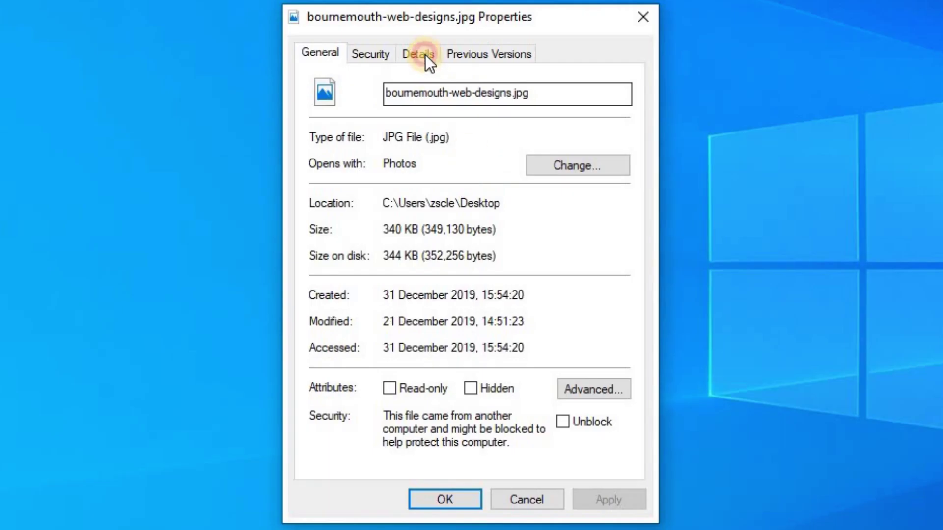
pyautogui.click(426, 57)
pyautogui.moveTo(612, 227); pyautogui.dragTo(611, 363)
pyautogui.moveTo(349, 223); pyautogui.dragTo(344, 225)
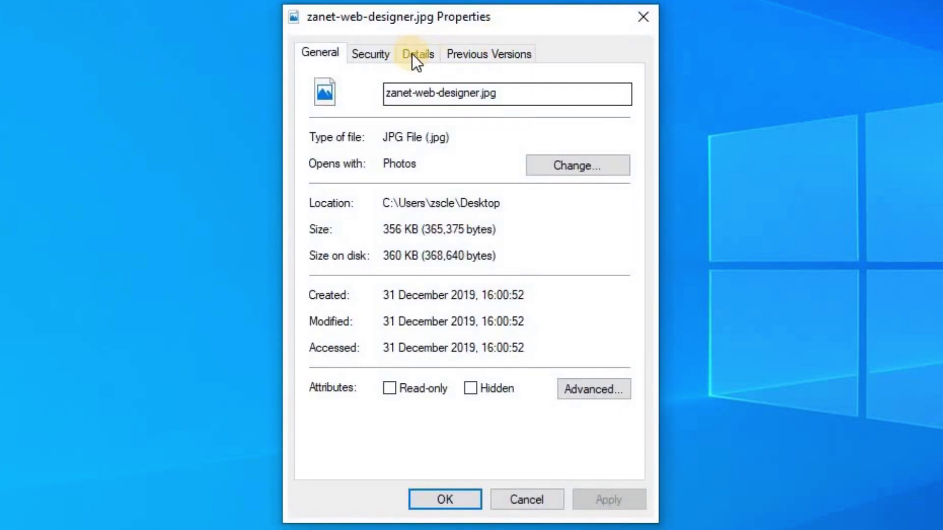
pyautogui.click(436, 57)
pyautogui.moveTo(619, 231); pyautogui.dragTo(640, 105)
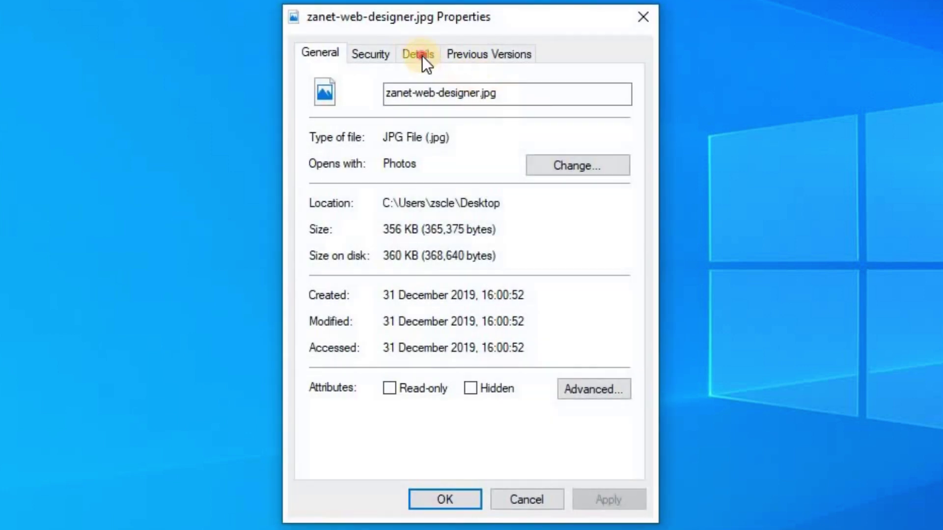
pyautogui.click(420, 54)
pyautogui.moveTo(619, 157); pyautogui.dragTo(545, 513)
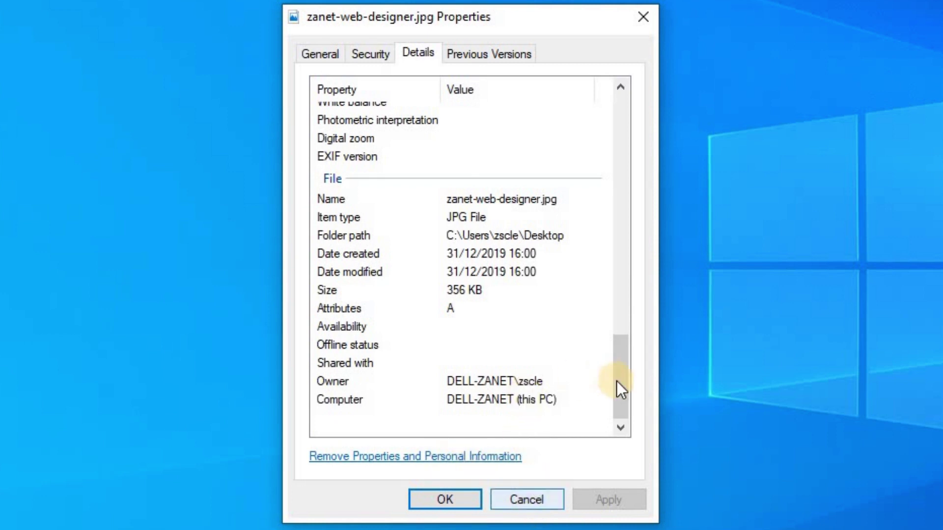
pyautogui.moveTo(620, 386); pyautogui.dragTo(633, 160)
pyautogui.scroll(-1, 379, 267)
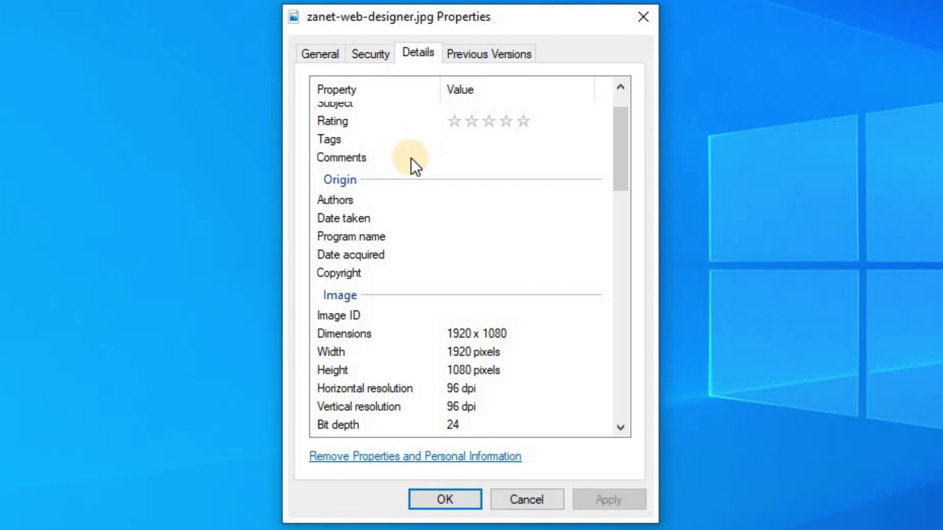
pyautogui.click(549, 507)
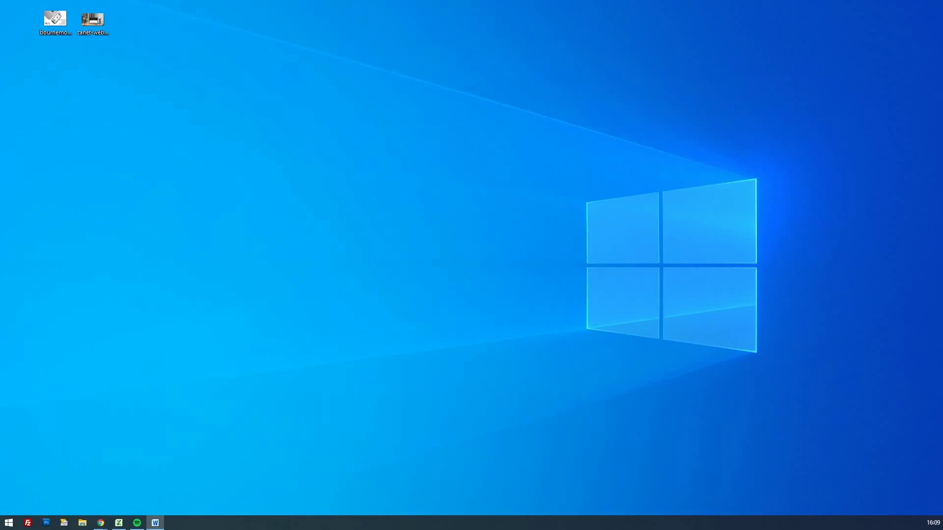
# - Bring Chrome back up on the GeoImgr geotagging tab
pyautogui.moveTo(101, 522)
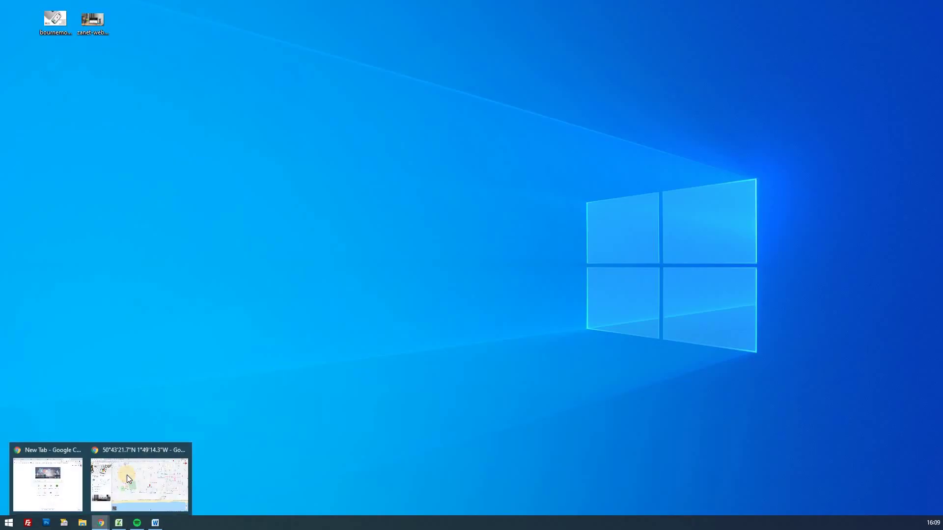
pyautogui.click(126, 476)
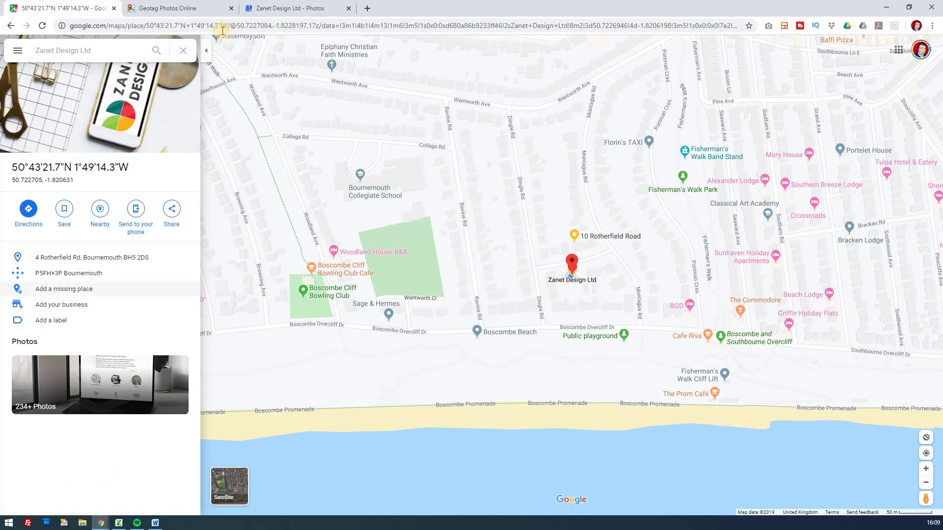
pyautogui.click(201, 10)
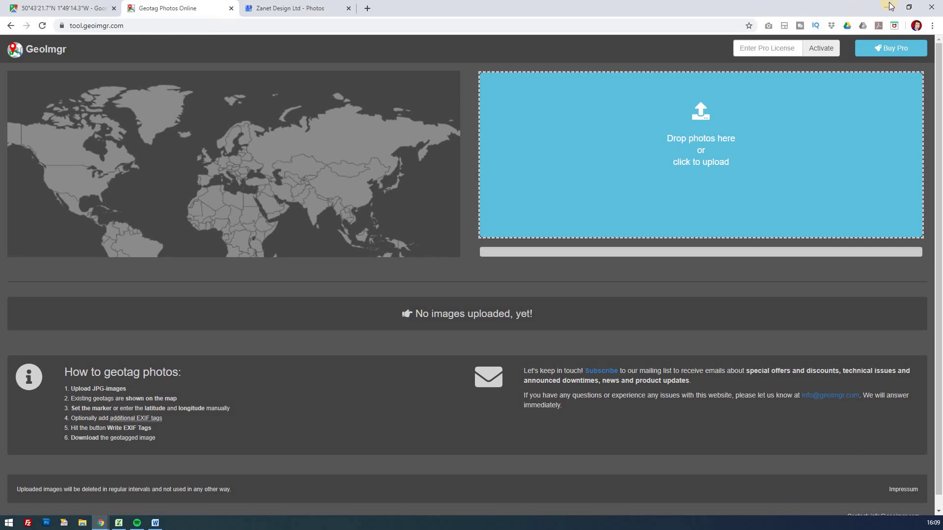
# - Shrink the browser window and drop bournemouth-web-designs.jpg from the desktop into GeoImgr
pyautogui.click(909, 8)
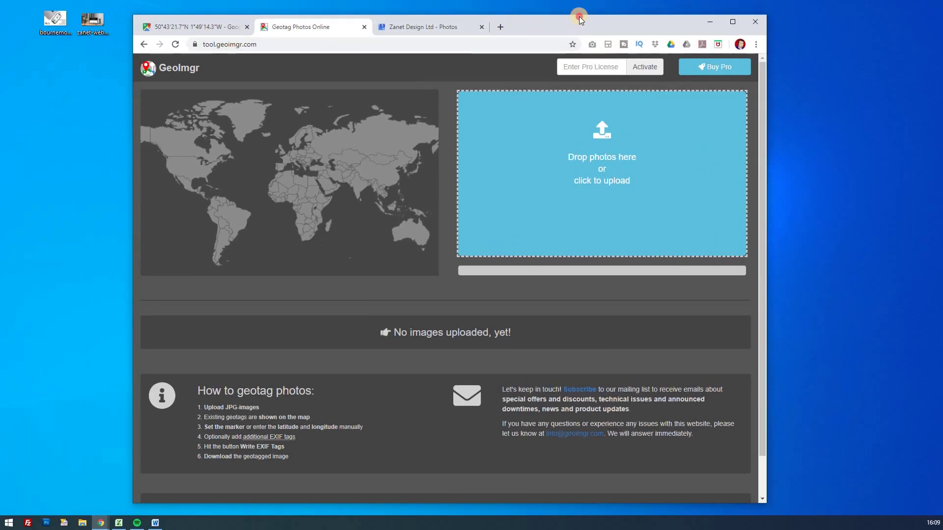
pyautogui.moveTo(579, 17); pyautogui.dragTo(643, 10)
pyautogui.click(92, 20)
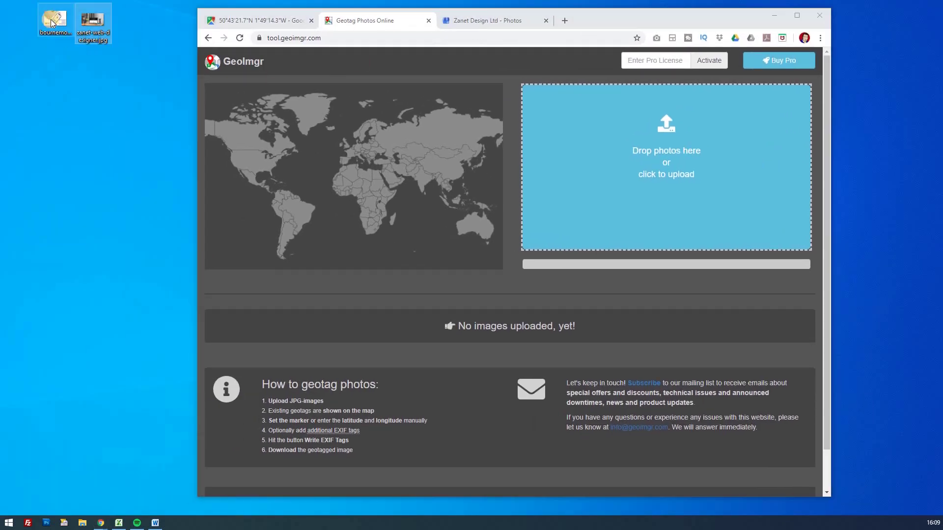
pyautogui.moveTo(51, 21); pyautogui.dragTo(673, 185)
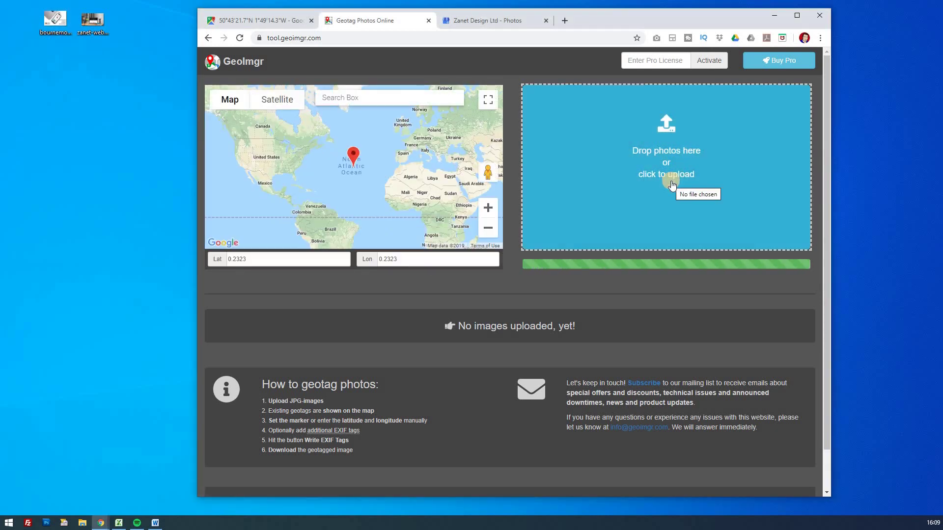
# - Zoom the map in to street level at Boscombe to check the Bournemouth geotag
pyautogui.click(488, 209)
pyautogui.click(488, 208)
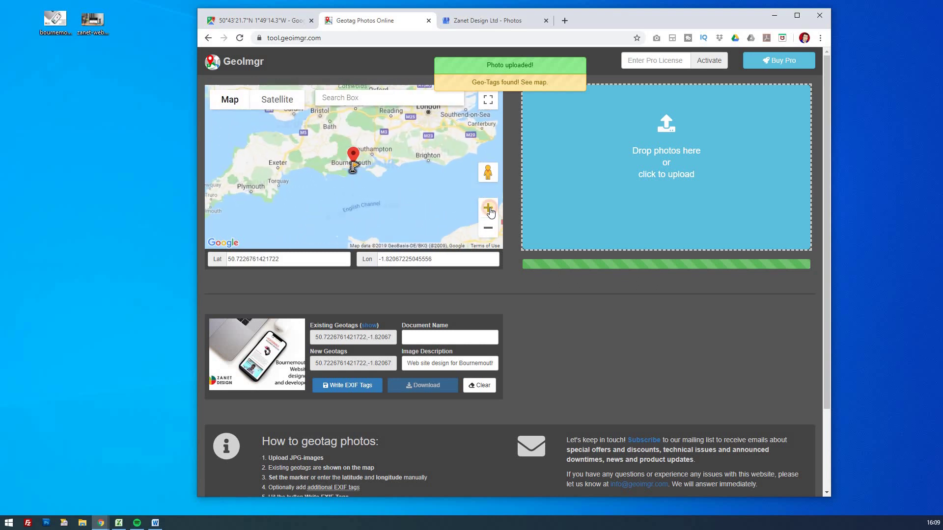
pyautogui.click(488, 209)
pyautogui.click(240, 260)
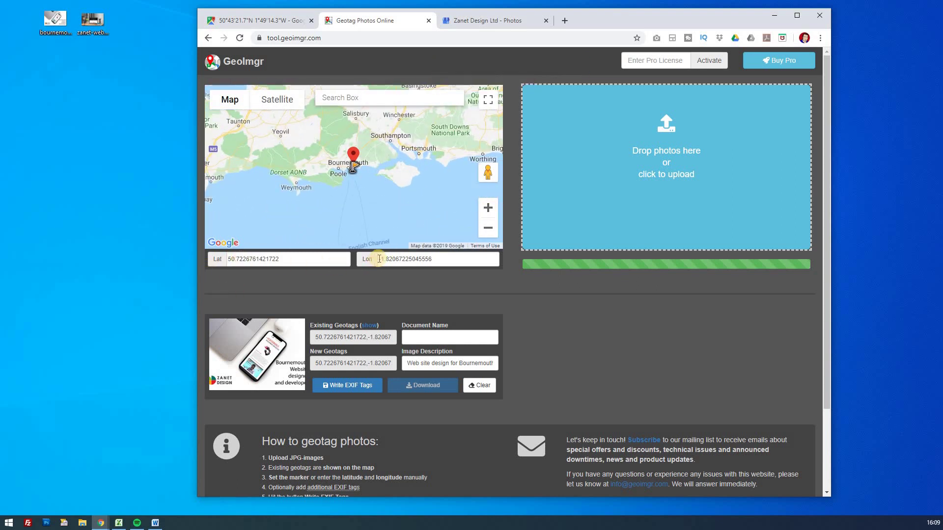
pyautogui.click(488, 208)
pyautogui.click(488, 208)
pyautogui.click(489, 208)
pyautogui.click(488, 208)
pyautogui.click(489, 208)
pyautogui.click(489, 208)
pyautogui.click(488, 208)
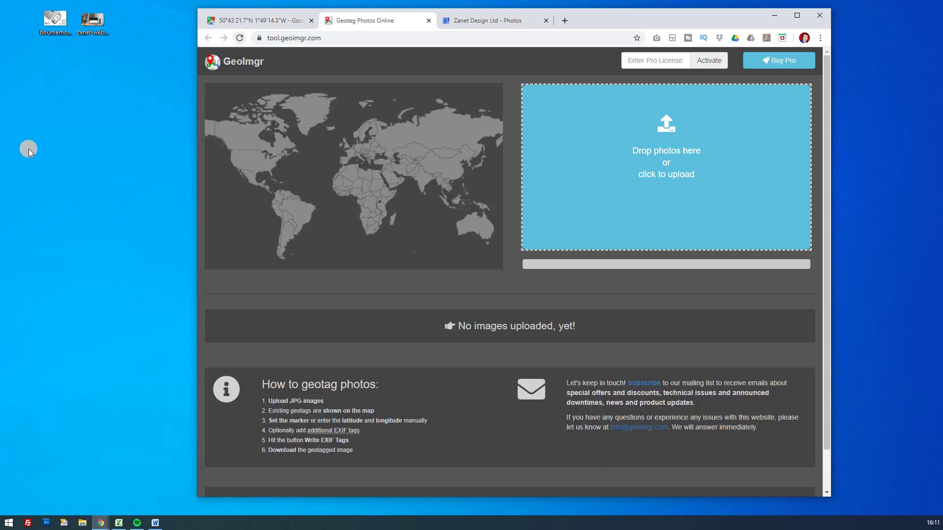
# - Upload zanet-web-designer.jpg and place its marker roughly on the southern England coast
pyautogui.click(91, 21)
pyautogui.moveTo(166, 52); pyautogui.dragTo(572, 181)
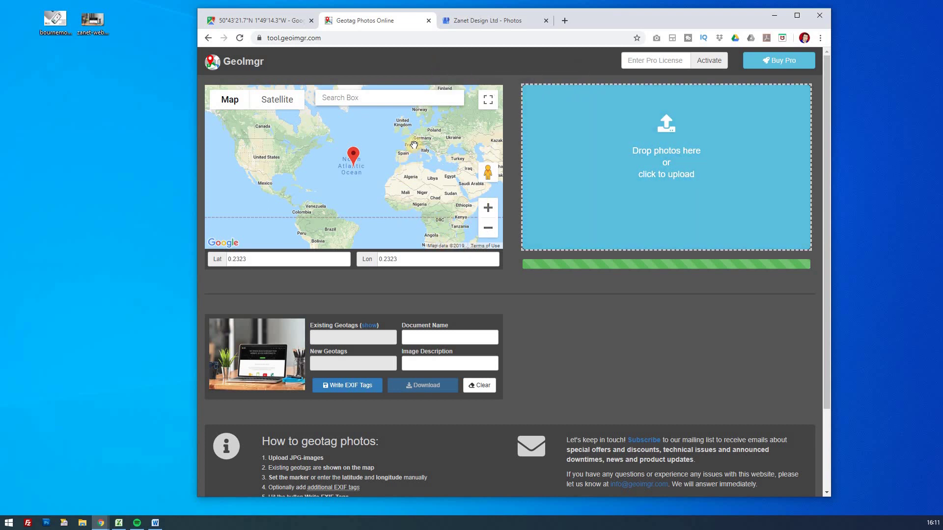
pyautogui.click(406, 133)
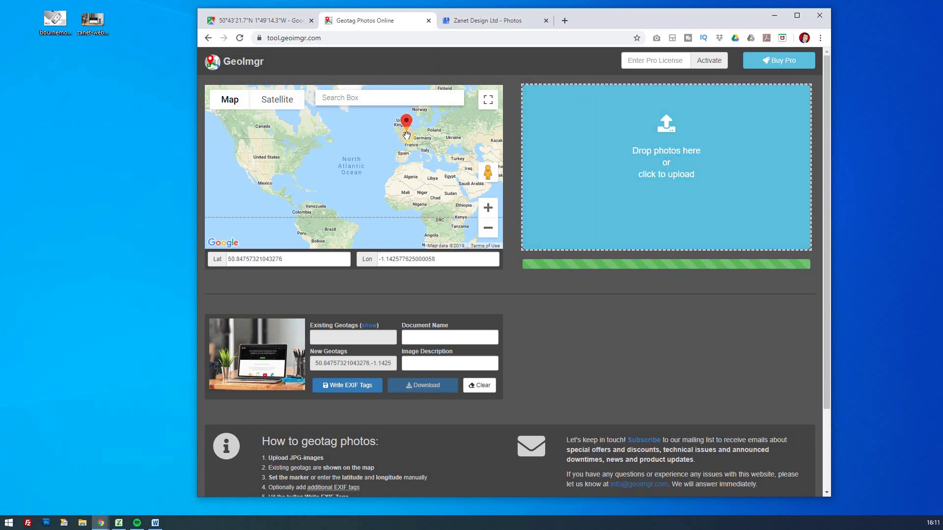
pyautogui.click(487, 208)
pyautogui.click(488, 208)
pyautogui.click(487, 208)
pyautogui.click(488, 207)
pyautogui.click(337, 198)
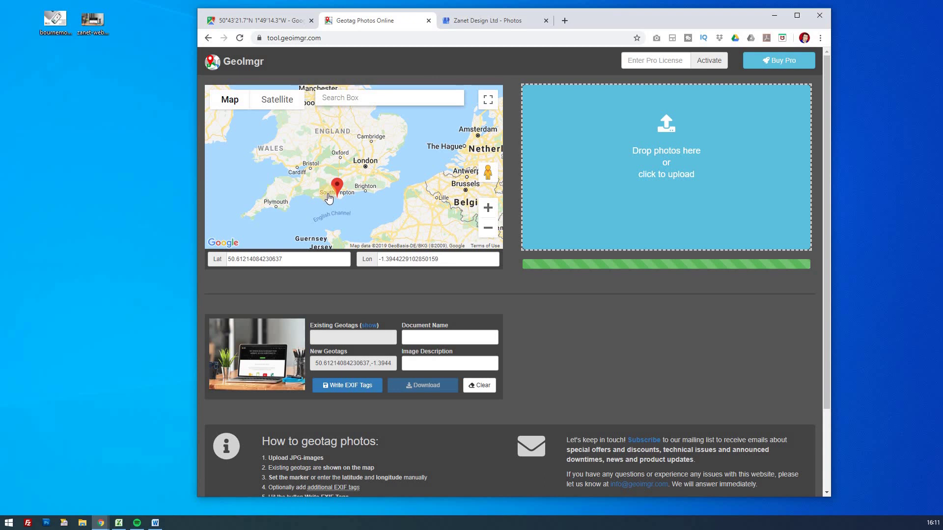
# - Move the marker onto Bournemouth at 50.72529229717094, -1.8338760352850159
pyautogui.click(488, 208)
pyautogui.click(488, 207)
pyautogui.moveTo(335, 229)
pyautogui.mouseDown()
pyautogui.moveTo(349, 169)
pyautogui.moveTo(367, 143)
pyautogui.moveTo(312, 148)
pyautogui.mouseUp()
pyautogui.click(488, 207)
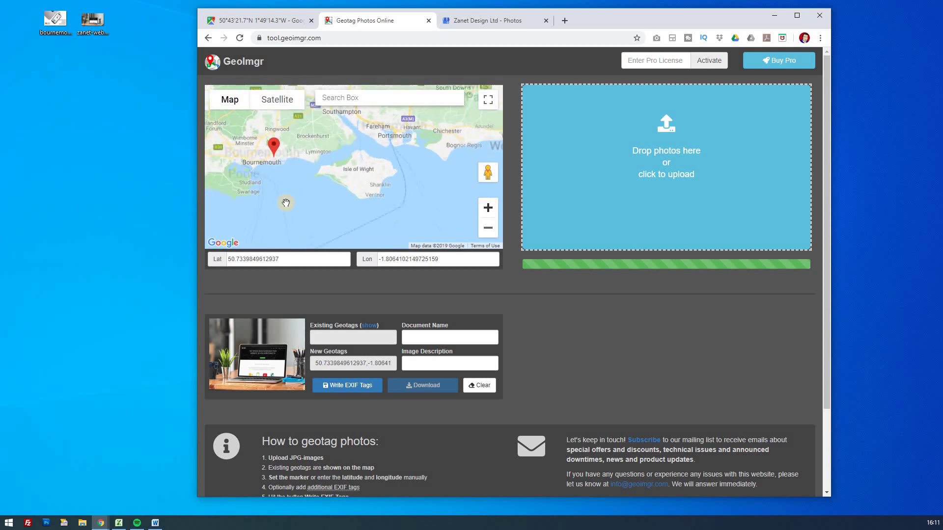
pyautogui.click(488, 207)
pyautogui.moveTo(236, 118); pyautogui.dragTo(328, 149)
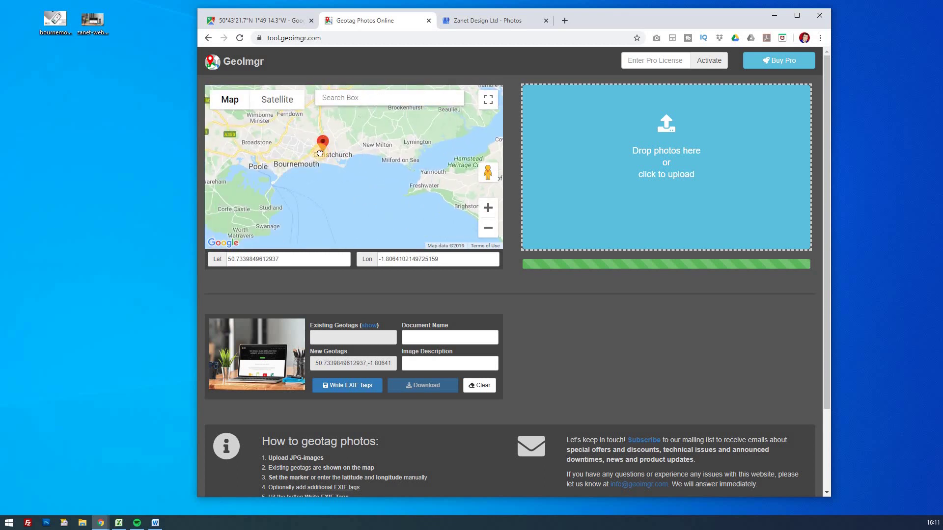
pyautogui.click(312, 156)
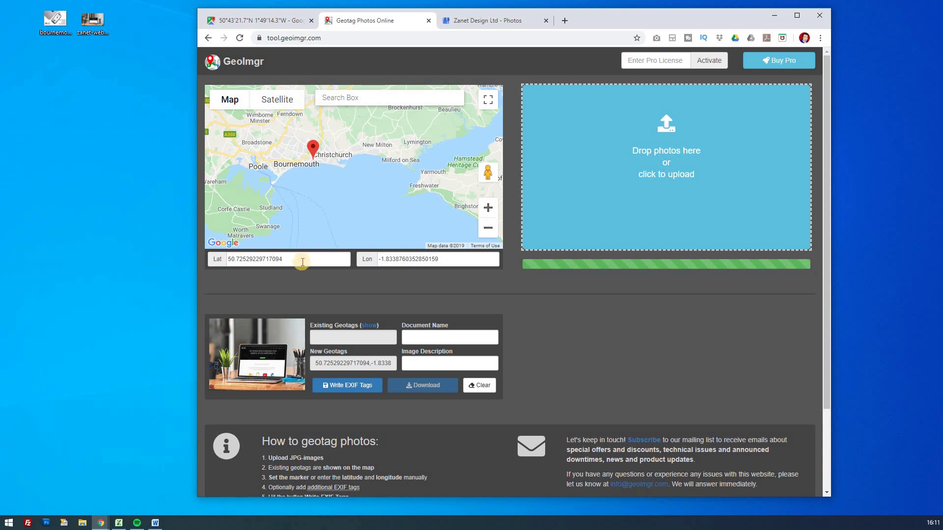
pyautogui.click(239, 259)
pyautogui.click(401, 258)
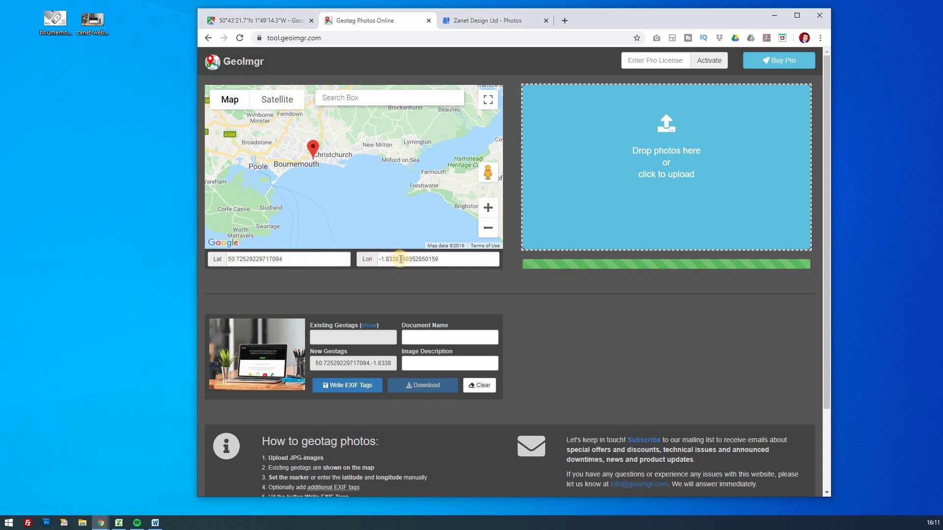
# - Write the EXIF geotag into the photo and download it
pyautogui.click(360, 383)
pyautogui.click(361, 388)
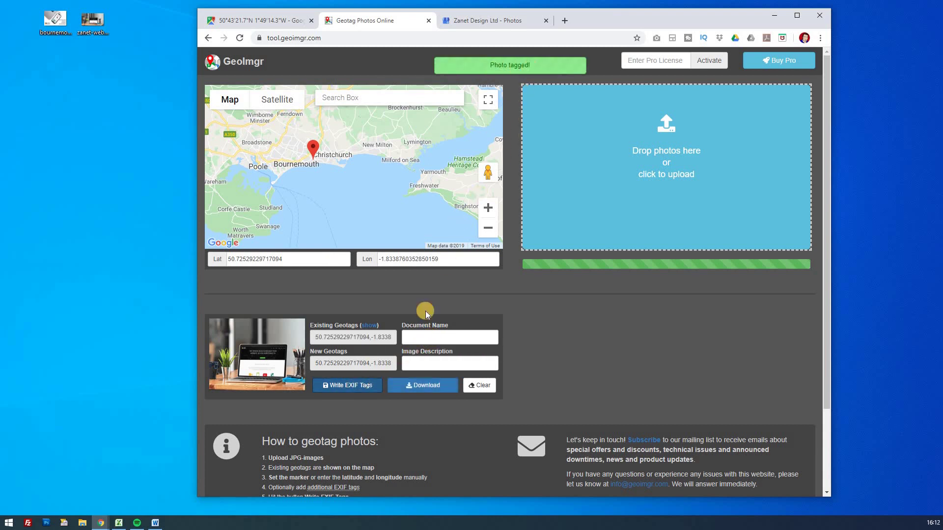
pyautogui.click(428, 388)
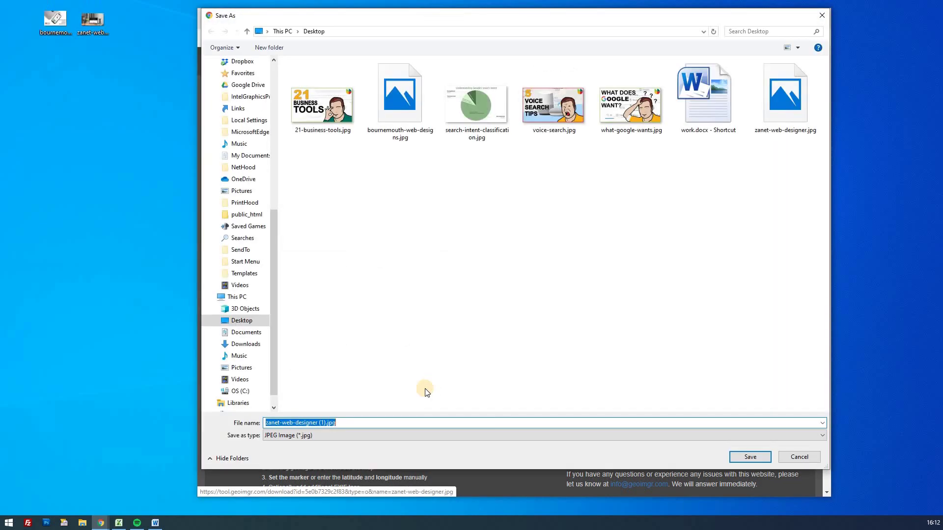
# - Save zanet-web-designer (1).jpg to the Desktop and select it beside the original
pyautogui.press('Return')
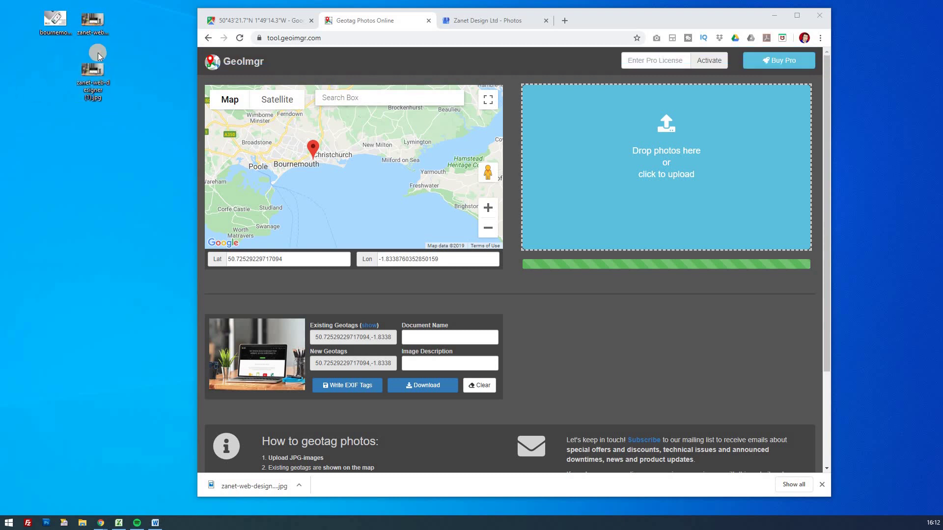
pyautogui.click(95, 69)
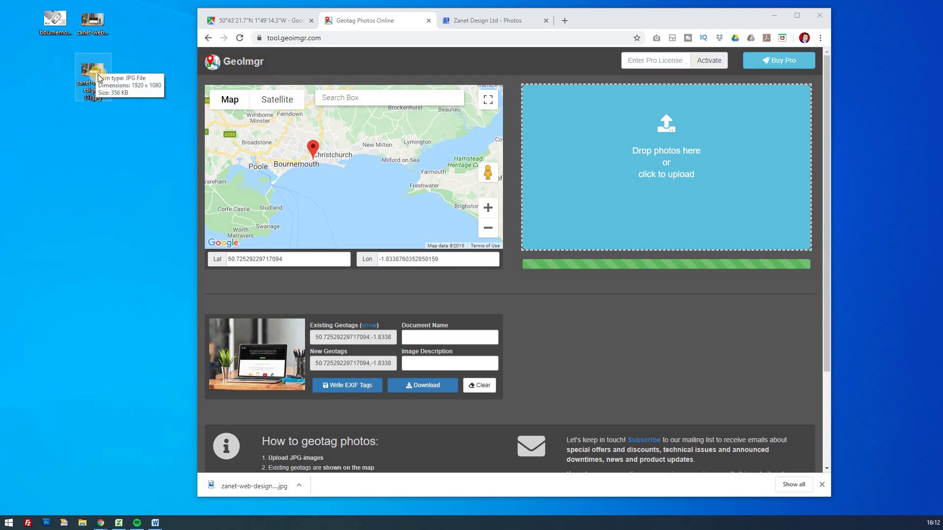
pyautogui.click(98, 23)
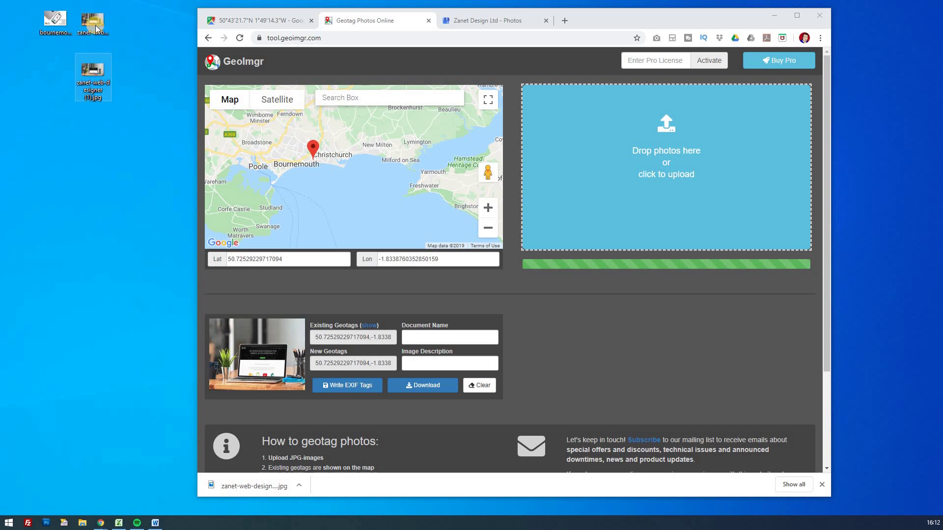
# - Check the original photo's Properties details for missing GPS data
pyautogui.hotkey('shift', 'F10')
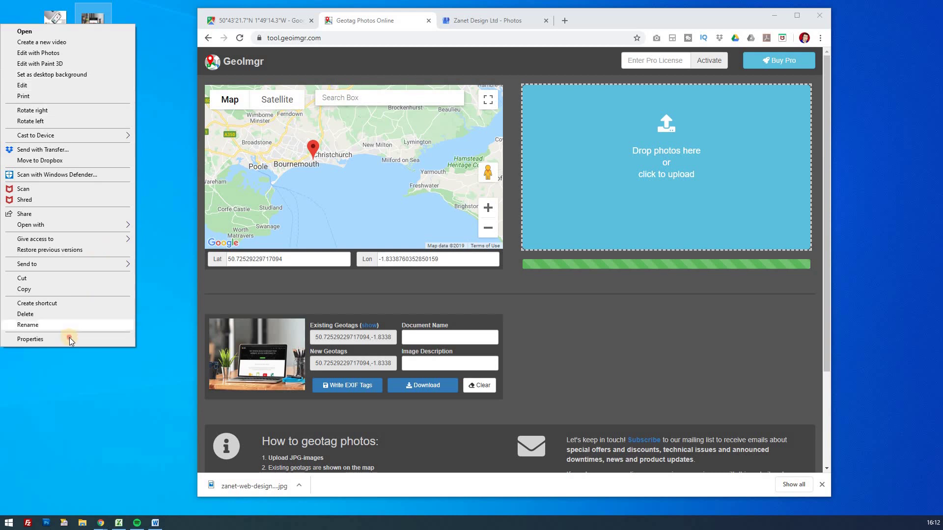
pyautogui.press('r')
pyautogui.click(446, 162)
pyautogui.moveTo(541, 249); pyautogui.dragTo(542, 345)
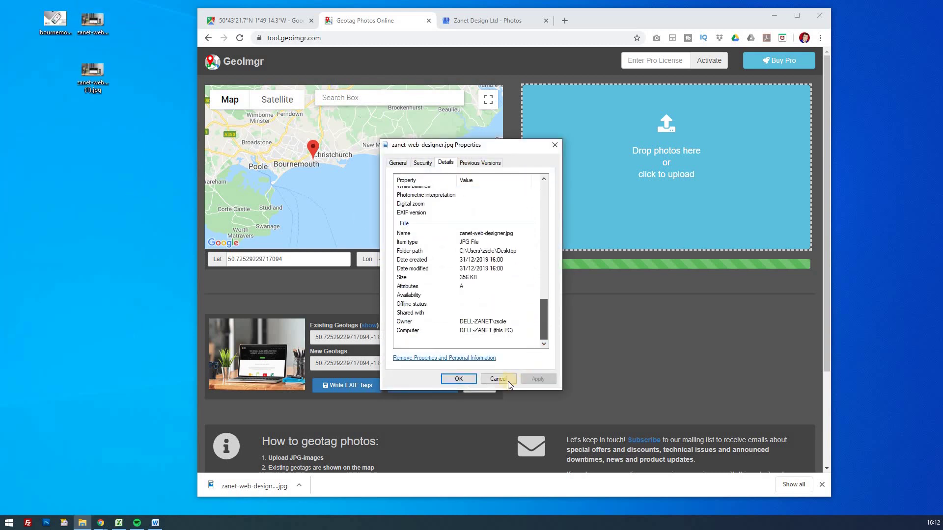
pyautogui.press('Escape')
# - Confirm the geotagged copy's Properties details show GPS coordinates
pyautogui.rightClick(98, 76)
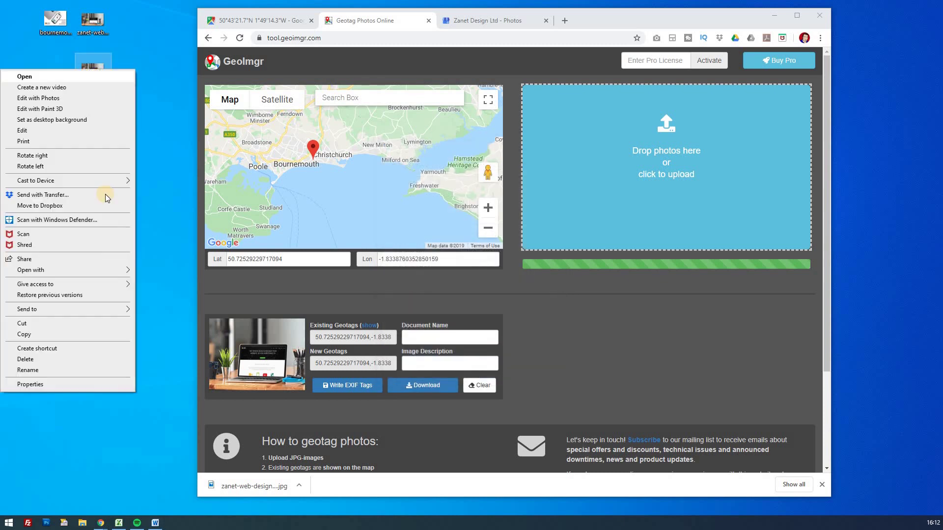
pyautogui.click(58, 386)
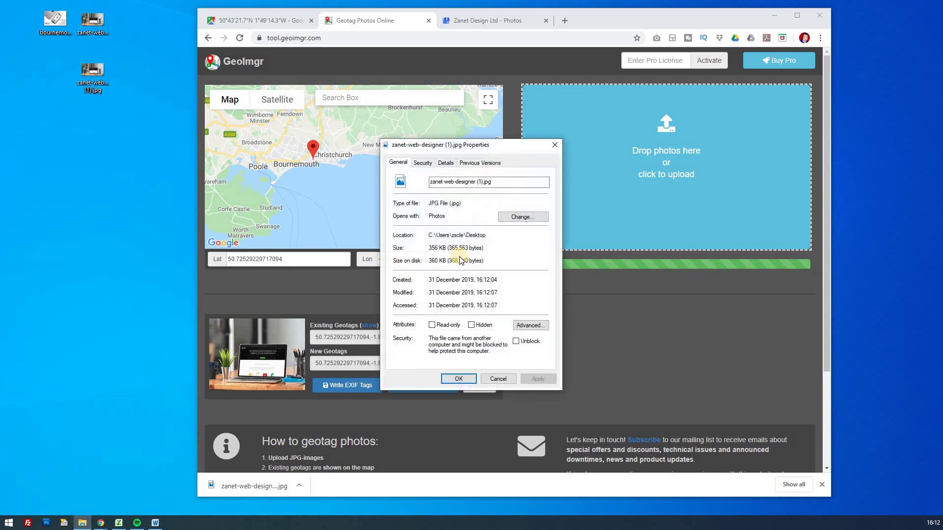
pyautogui.click(447, 163)
pyautogui.moveTo(541, 198); pyautogui.dragTo(538, 319)
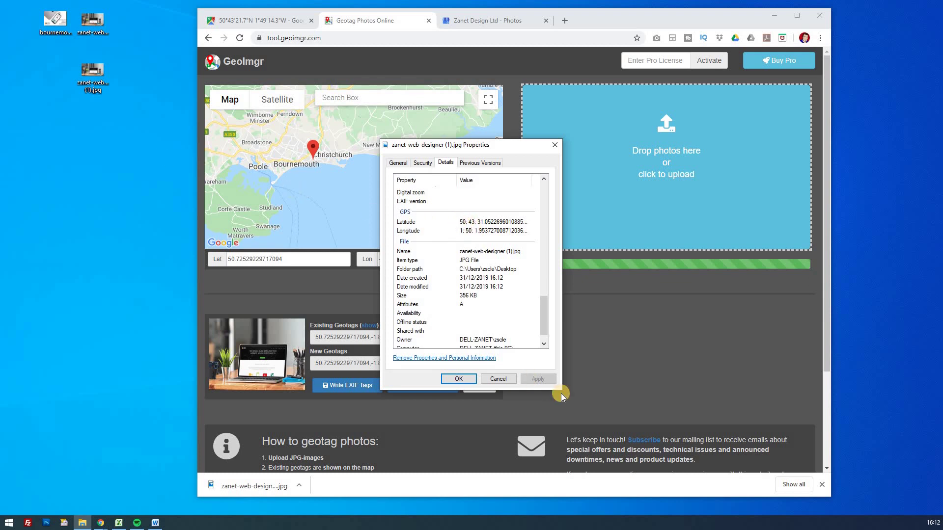
pyautogui.click(497, 378)
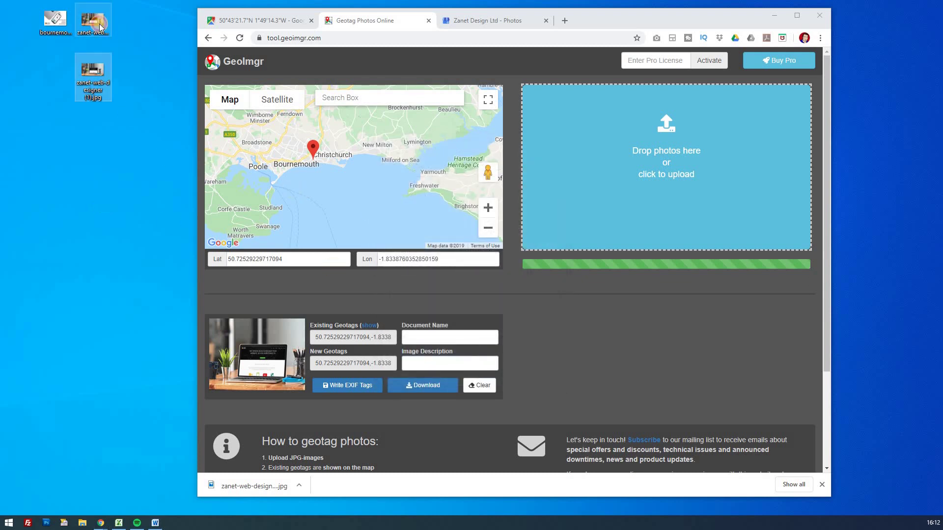
# - Delete the untagged original and move the geotagged photo into the top icon row
pyautogui.click(101, 25)
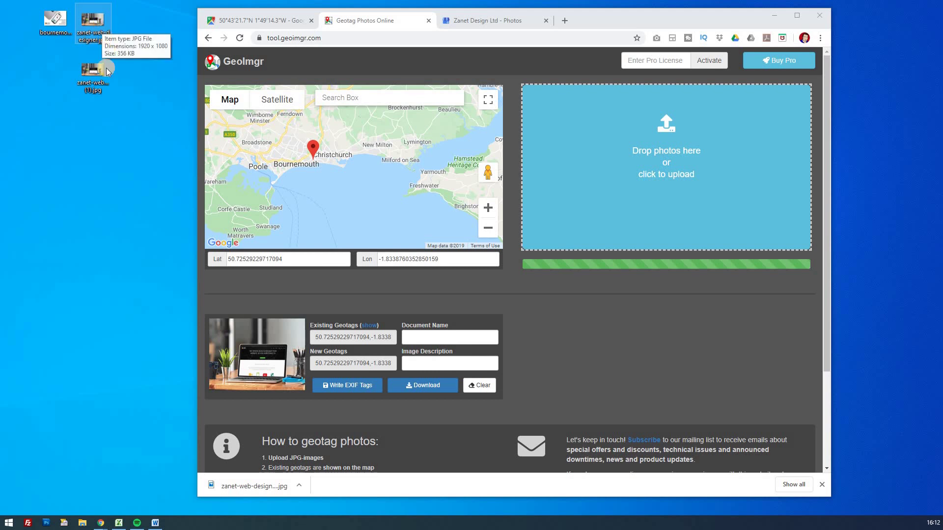
pyautogui.press('Delete')
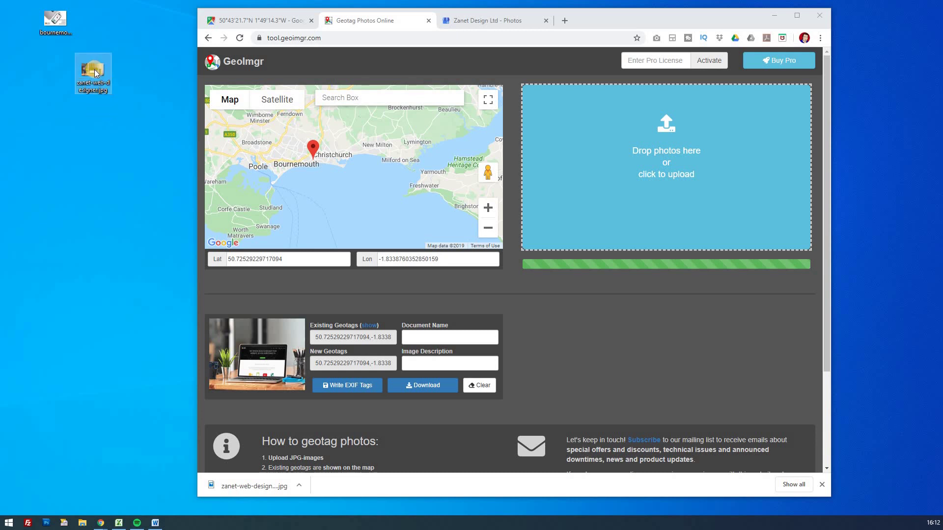
pyautogui.moveTo(95, 70); pyautogui.dragTo(98, 22)
# - Go to Zanet Design Ltd's Photos page and start adding a new photo
pyautogui.click(110, 55)
pyautogui.click(466, 24)
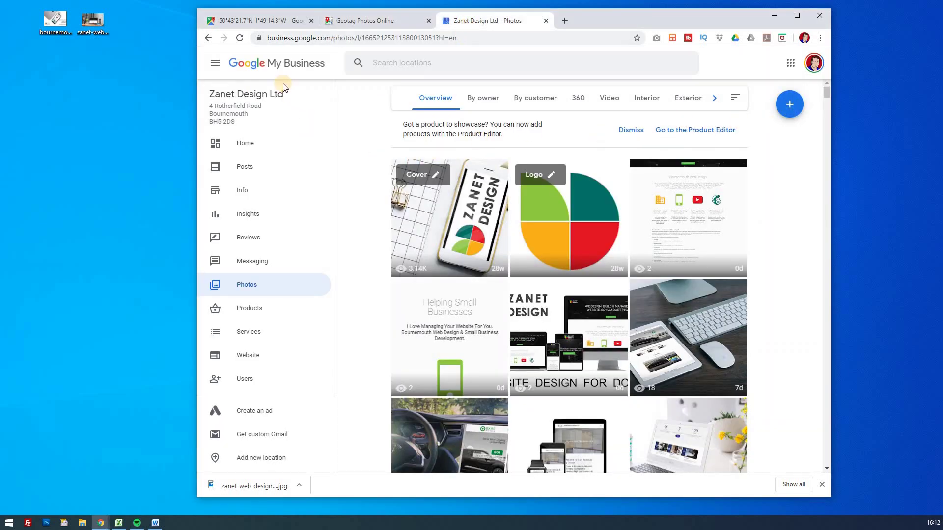
pyautogui.click(790, 104)
# - Upload the geotagged desktop JPG to the business photos, then return to GeoImgr
pyautogui.moveTo(91, 23); pyautogui.dragTo(481, 245)
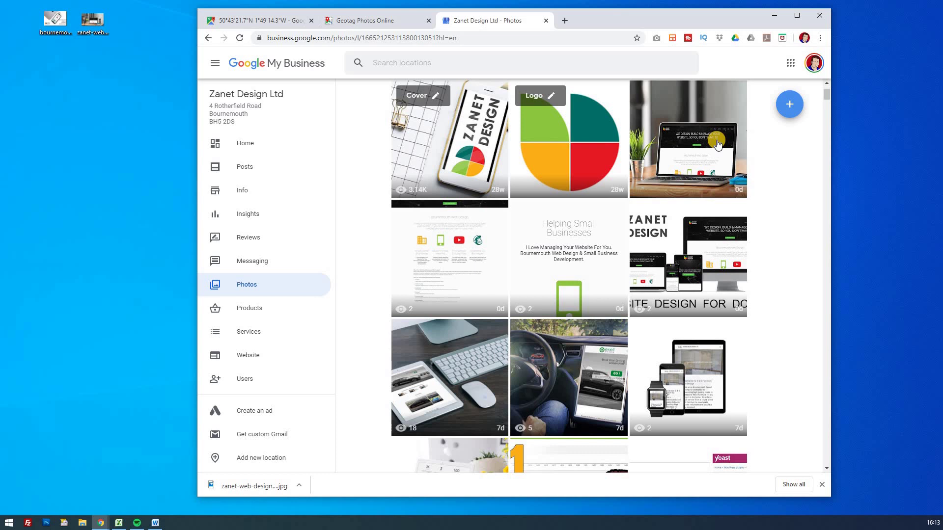
pyautogui.moveTo(249, 114); pyautogui.dragTo(209, 115)
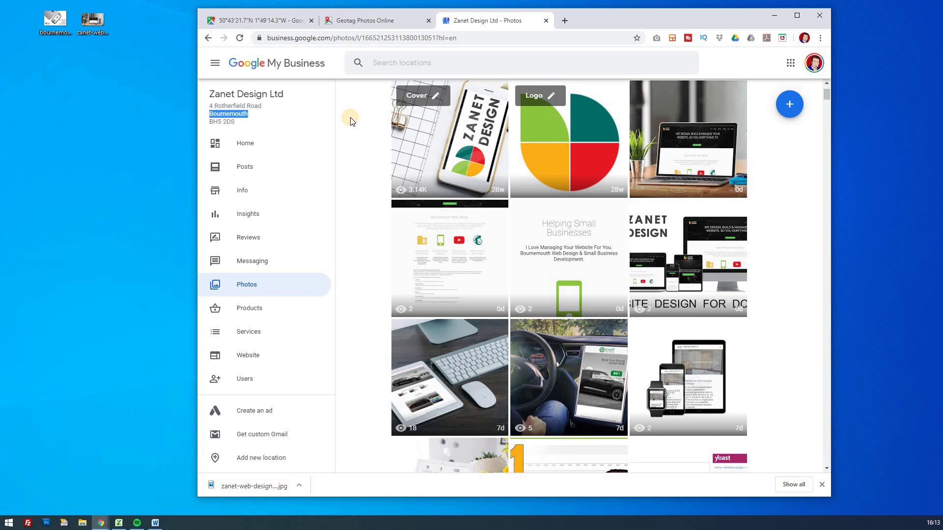
pyautogui.click(354, 21)
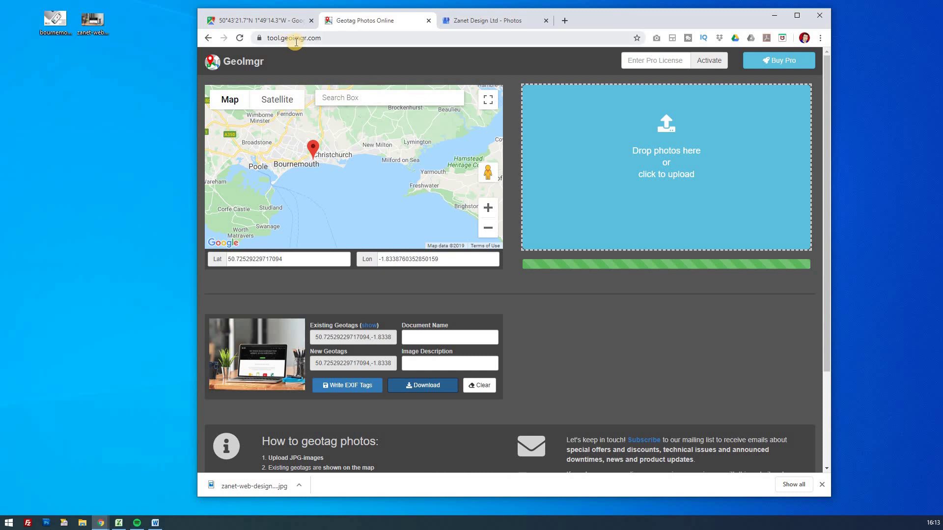